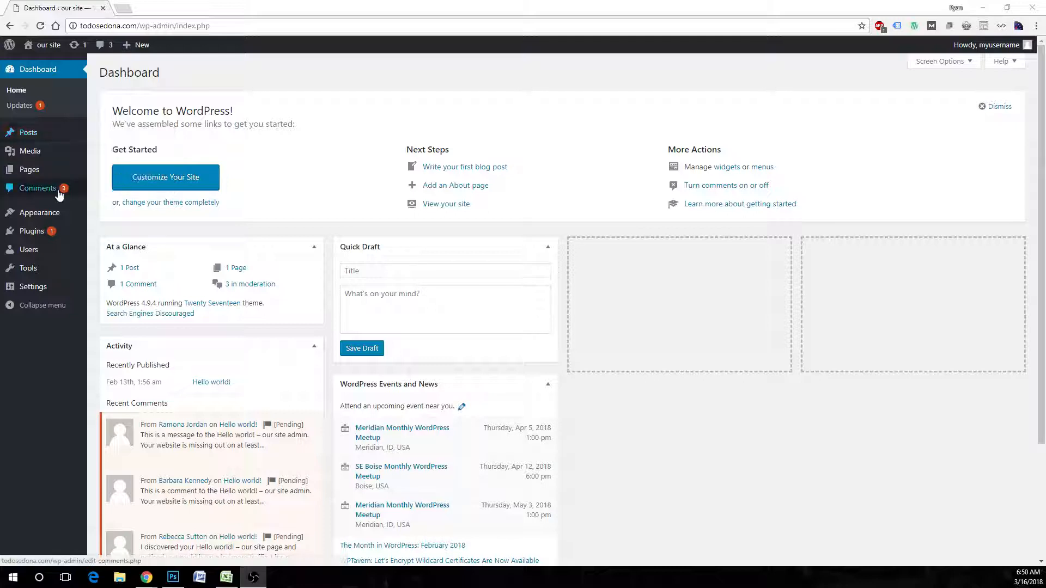
Step: Search the new plugins for "woocommerce" and install and activate the WooCommerce plugin
mouse_move(55, 214)
mouse_move(30, 231)
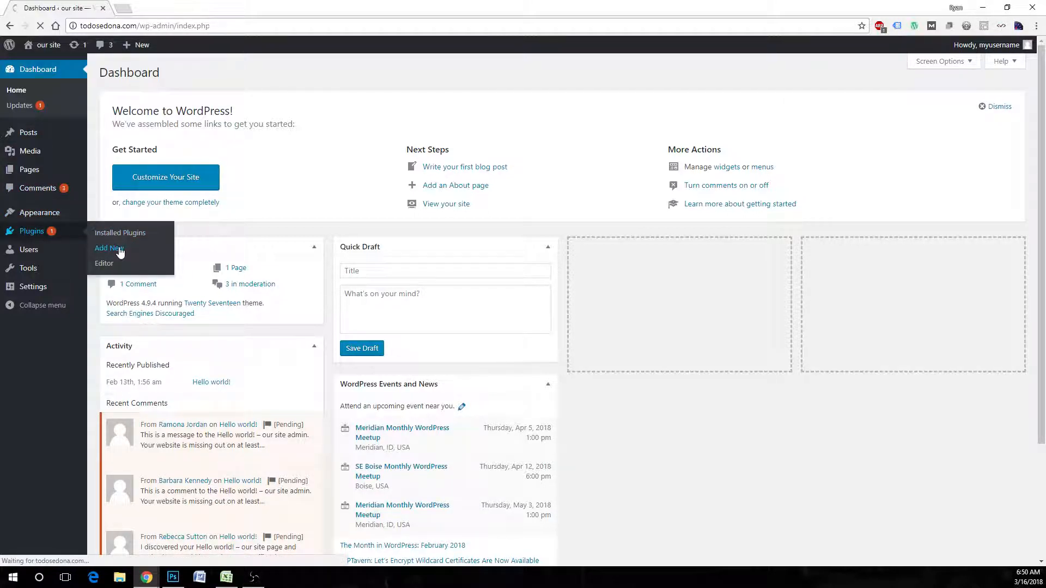
left_click(117, 249)
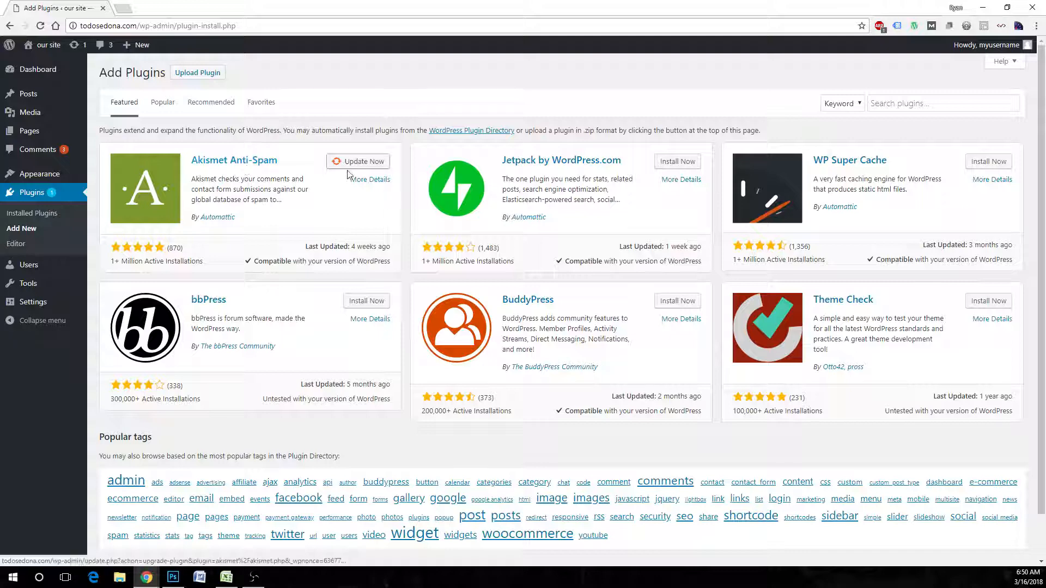
left_click(909, 105)
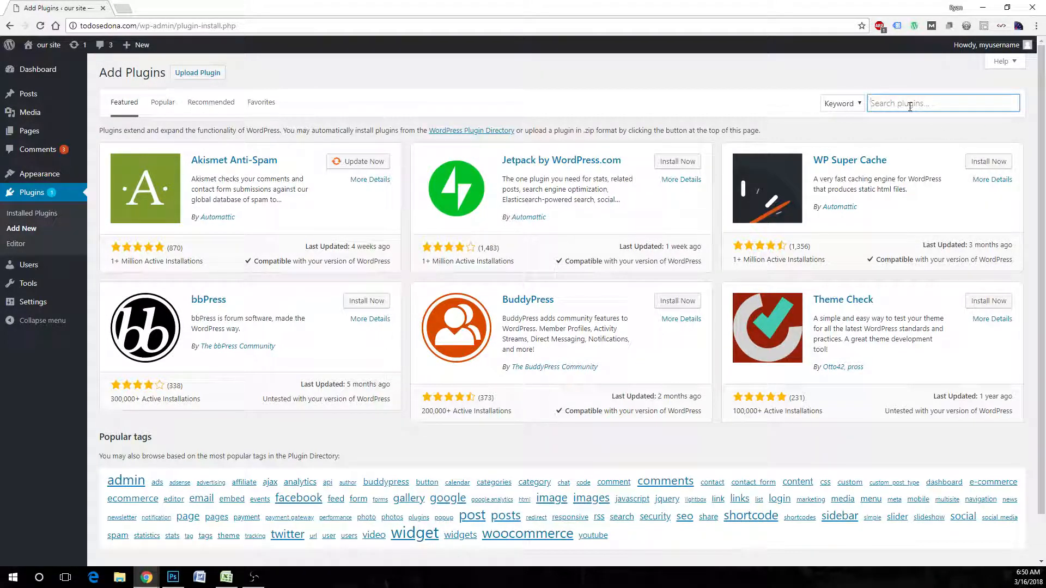
type("wo")
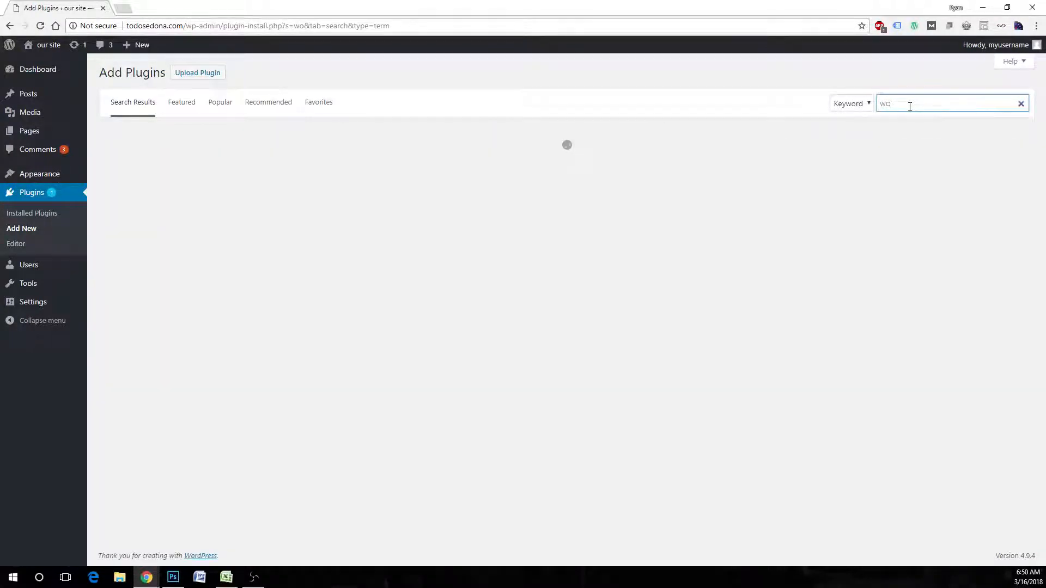
type("ocomm")
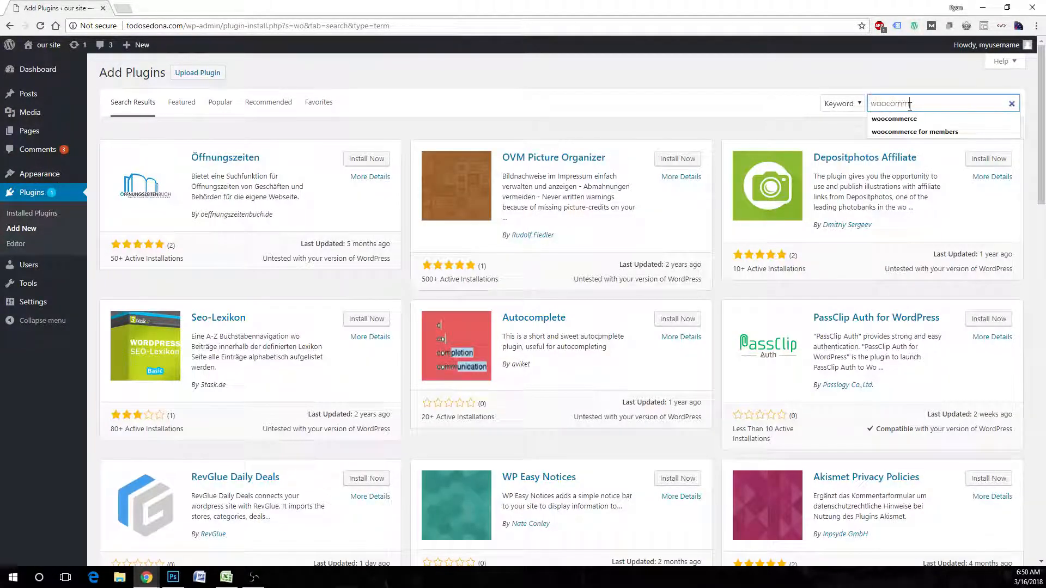
type("erce")
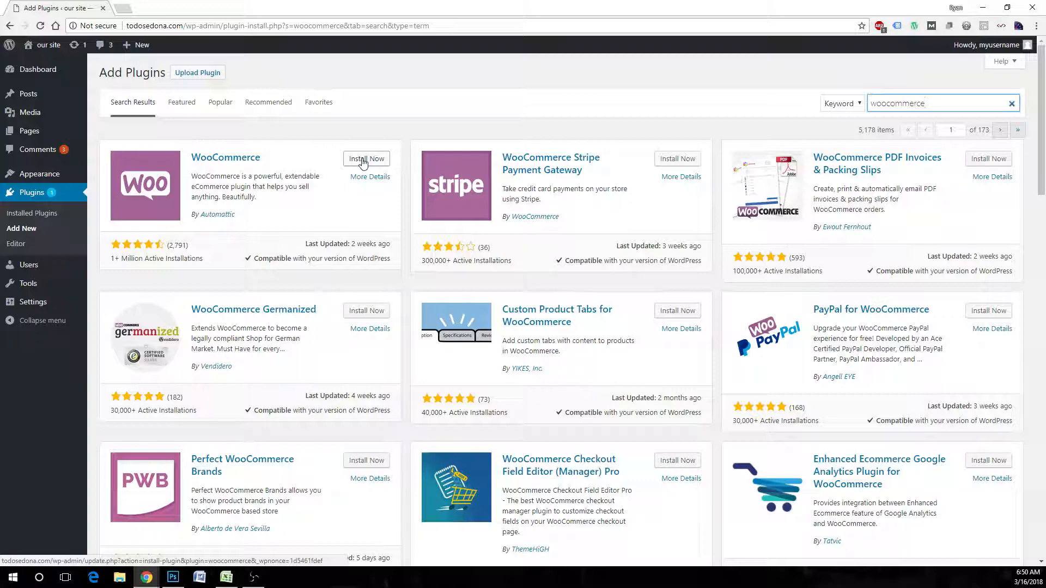
left_click(363, 159)
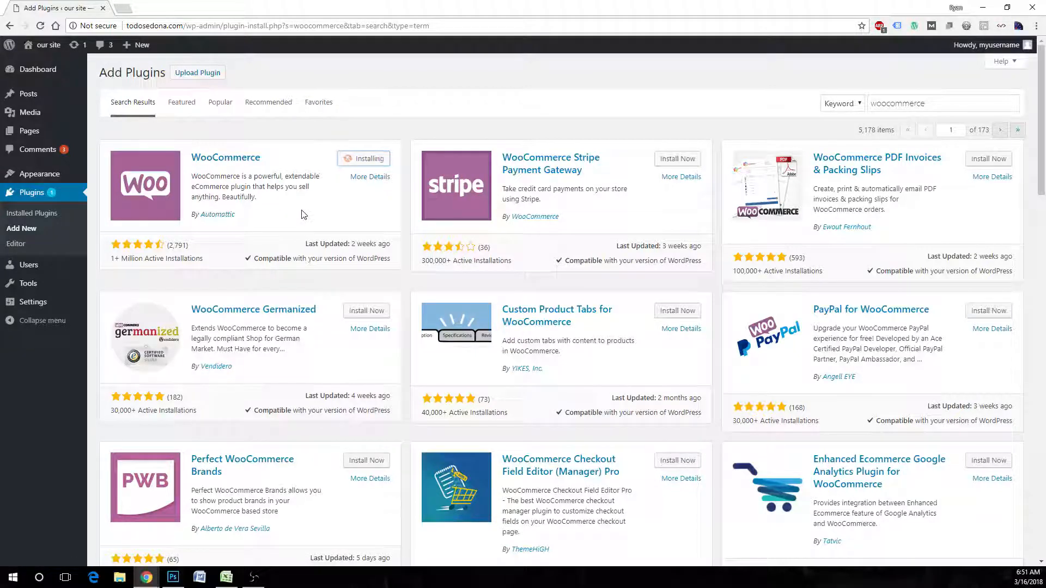
left_click(373, 162)
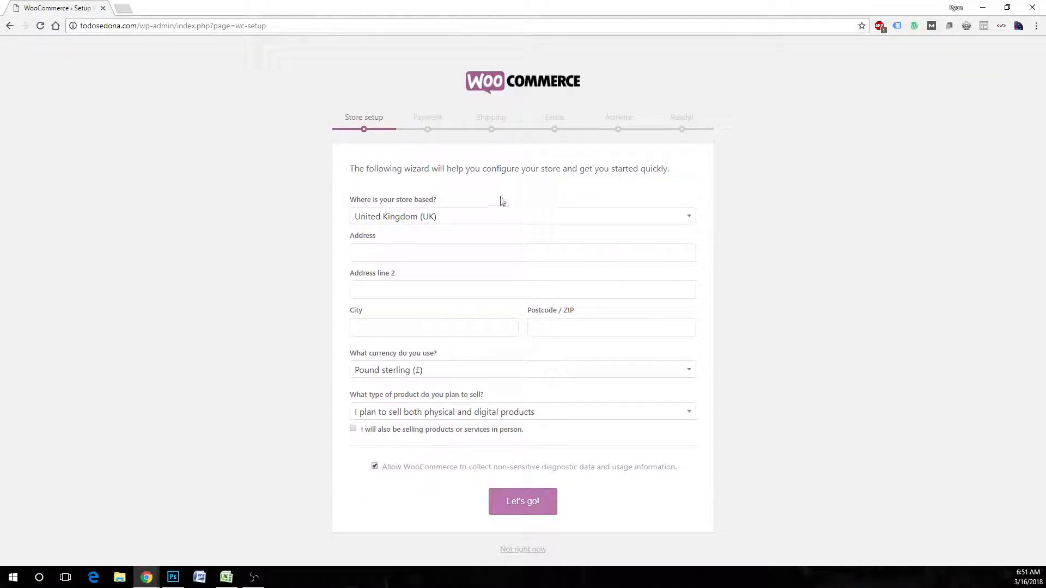
Step: Set the store's base location to United States (US) — Arizona in the setup wizard
left_click(476, 218)
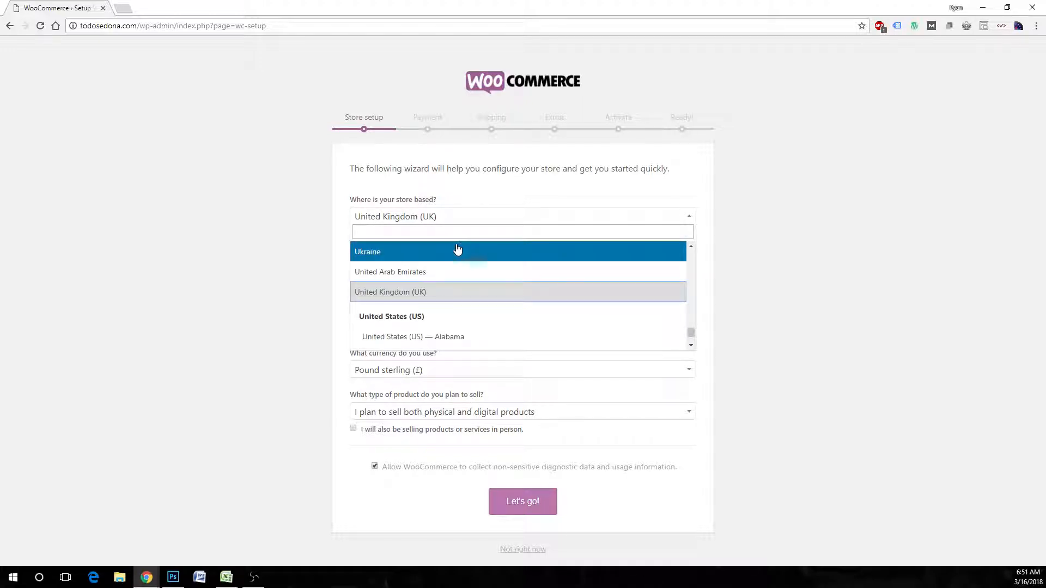
scroll(467, 275, "down", 1)
left_click(467, 322)
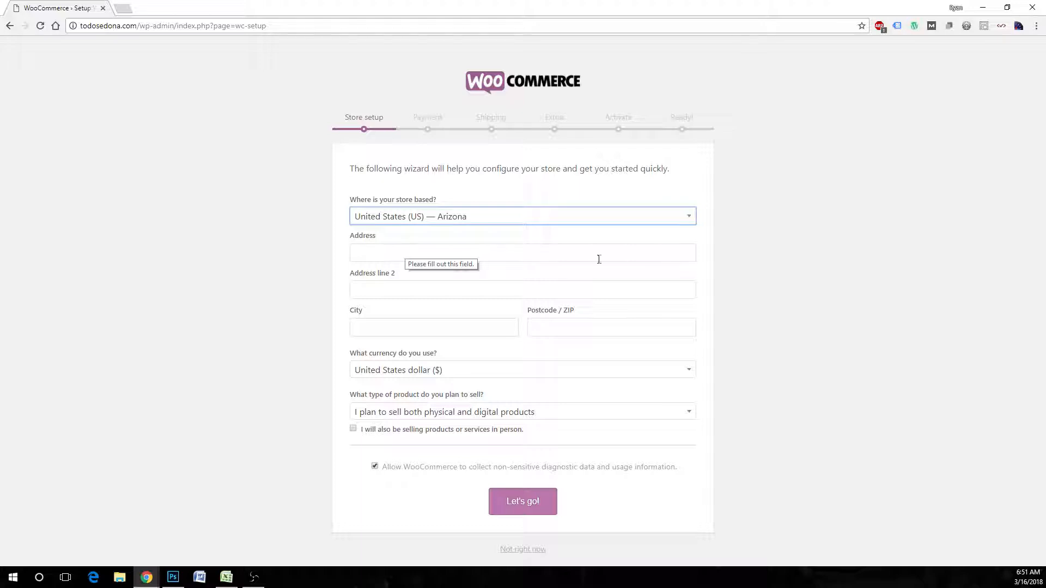
Step: Fill in the store's street address, city and postcode
left_click(372, 249)
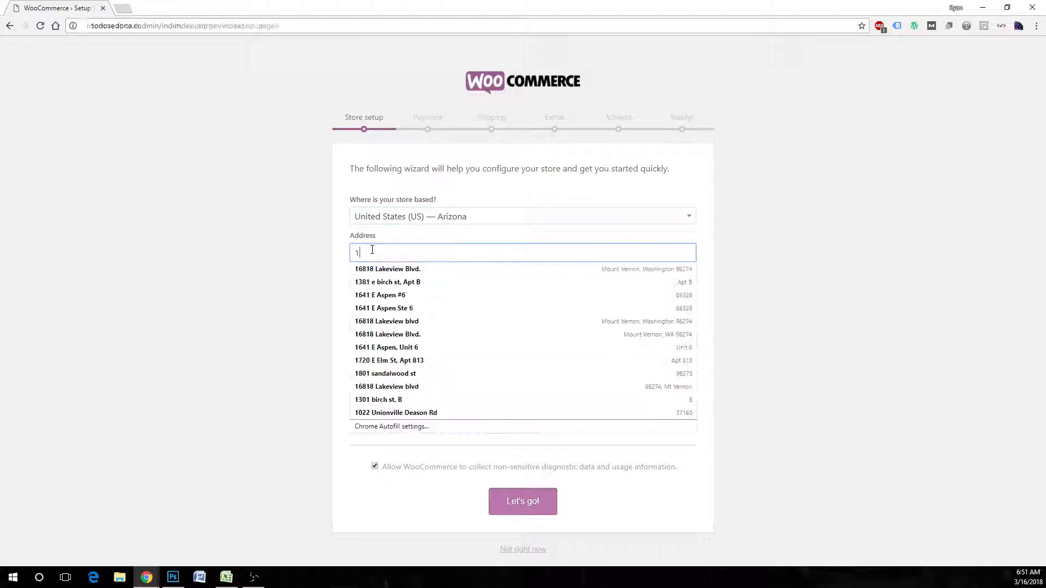
type("12346")
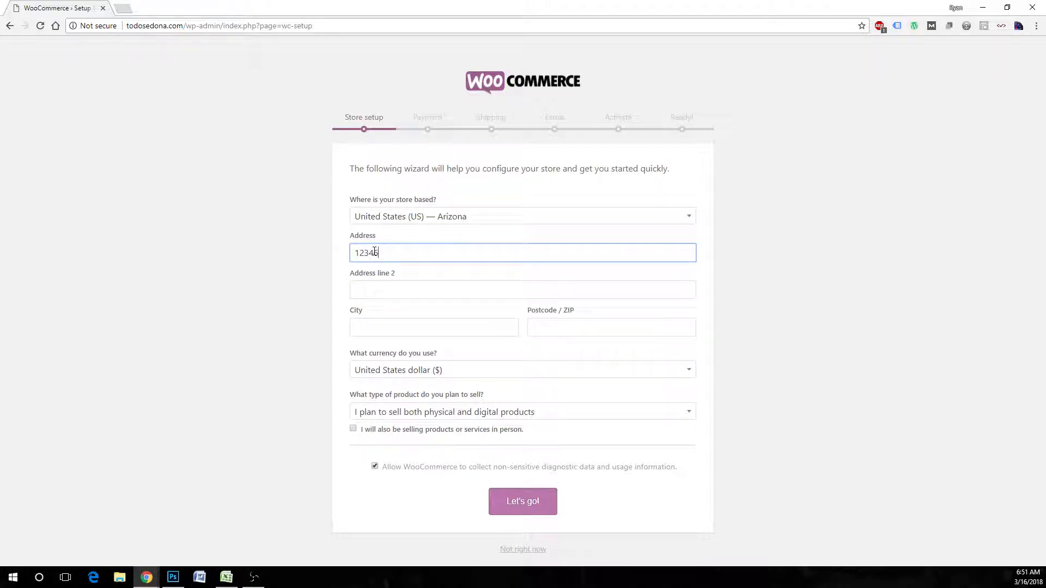
type("5 main st")
left_click(387, 325)
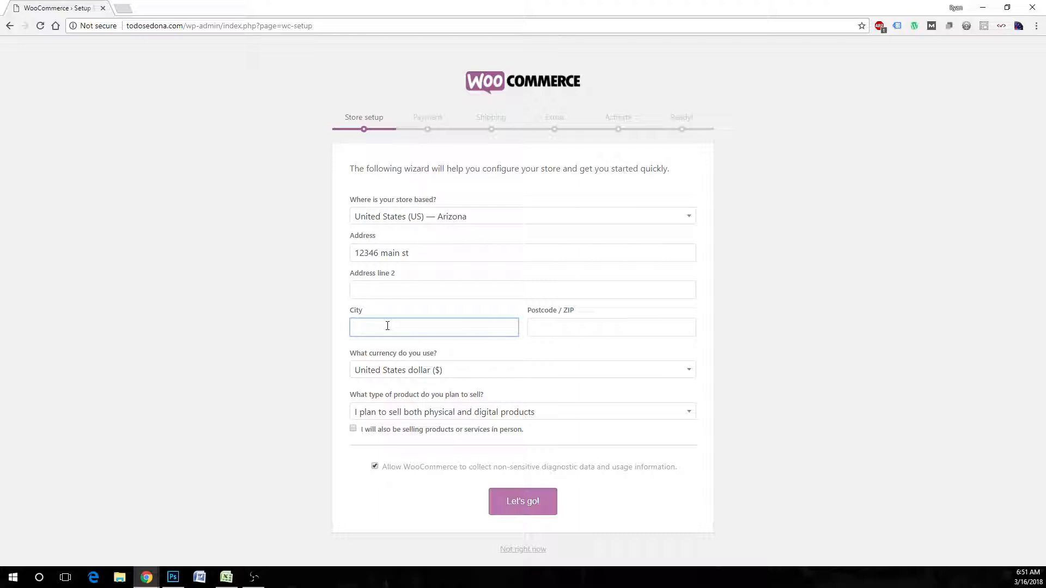
type("phoenix")
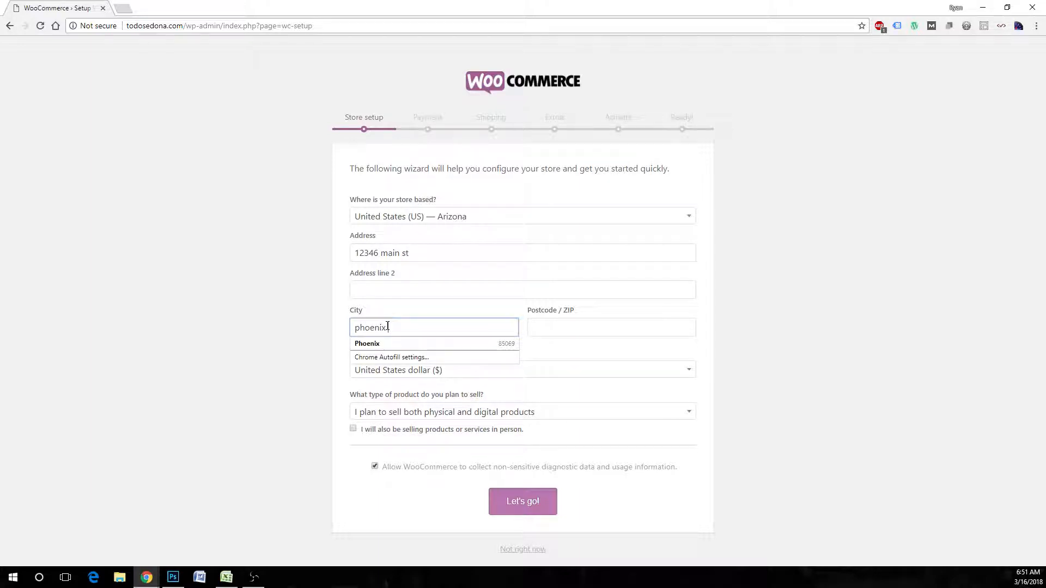
key("Tab")
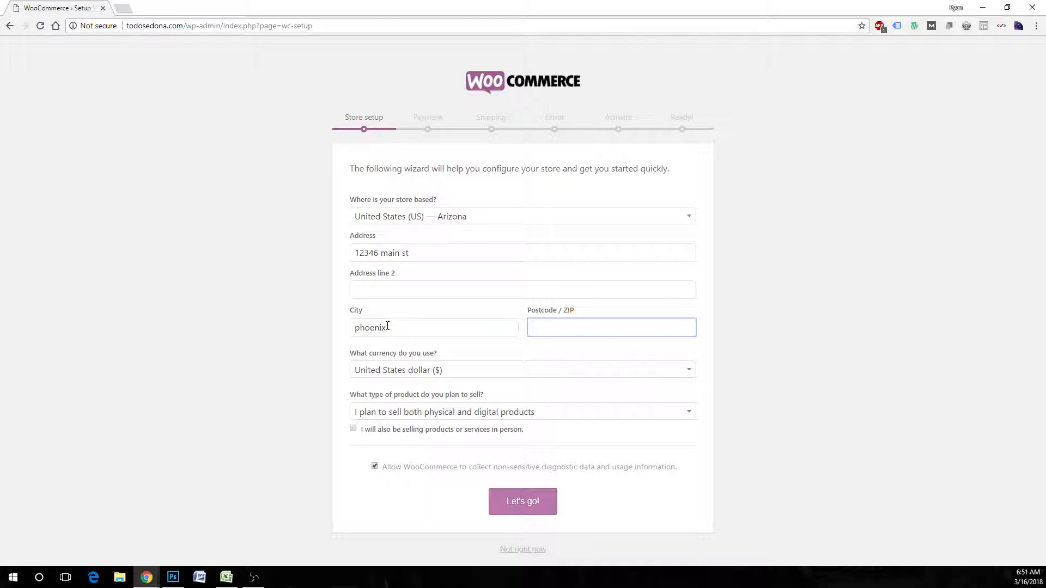
type("85069")
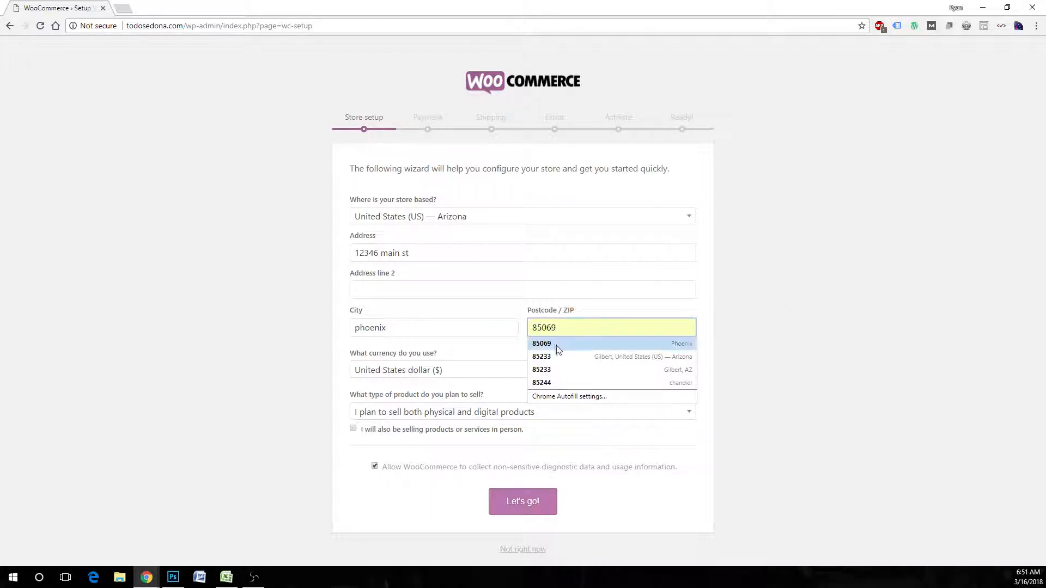
left_click(557, 344)
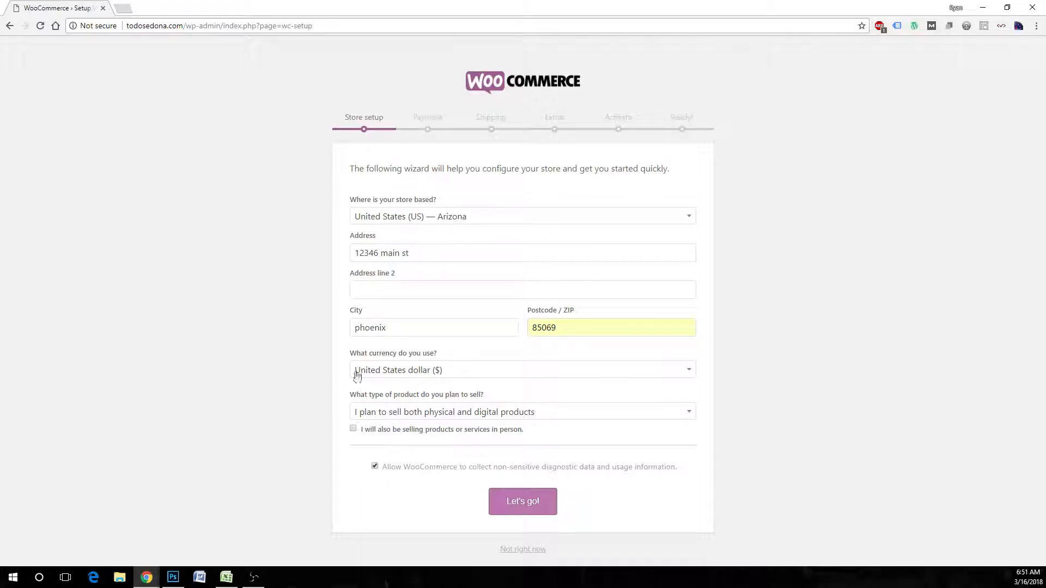
Step: Keep United States dollar and both physical and digital products, enable selling in person, and submit the store setup
left_click(414, 372)
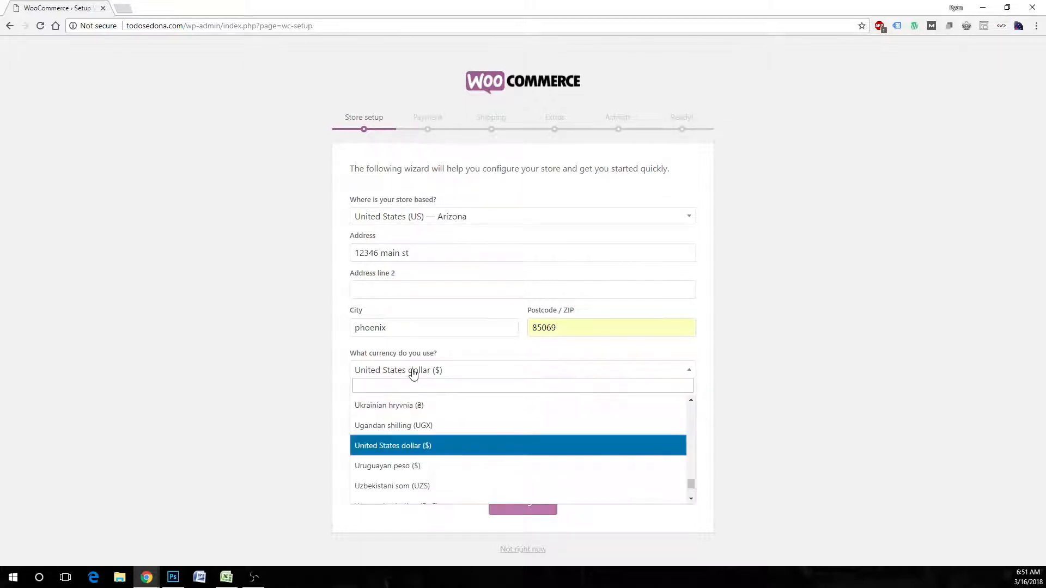
left_click(413, 373)
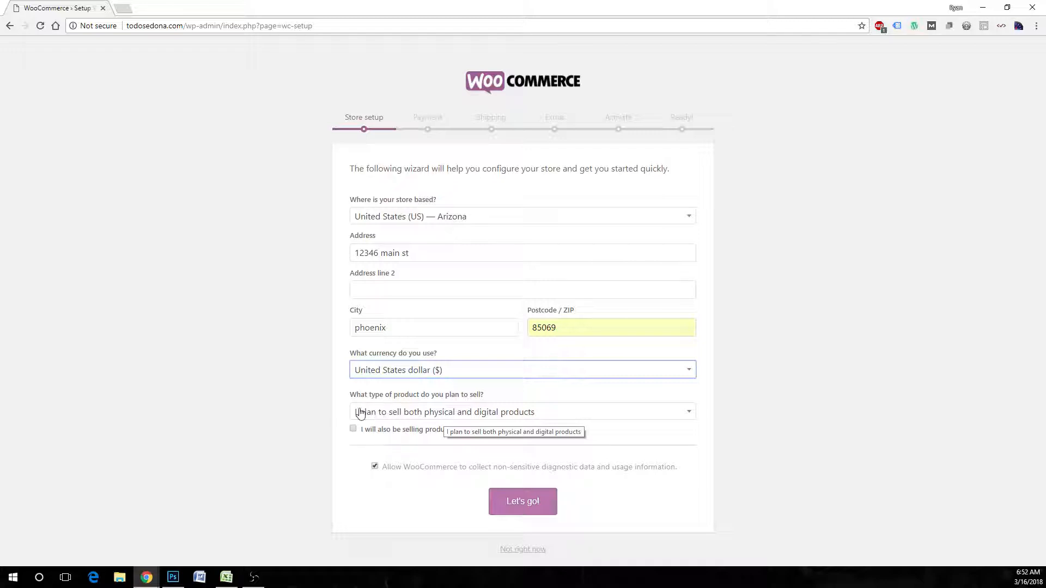
left_click(509, 417)
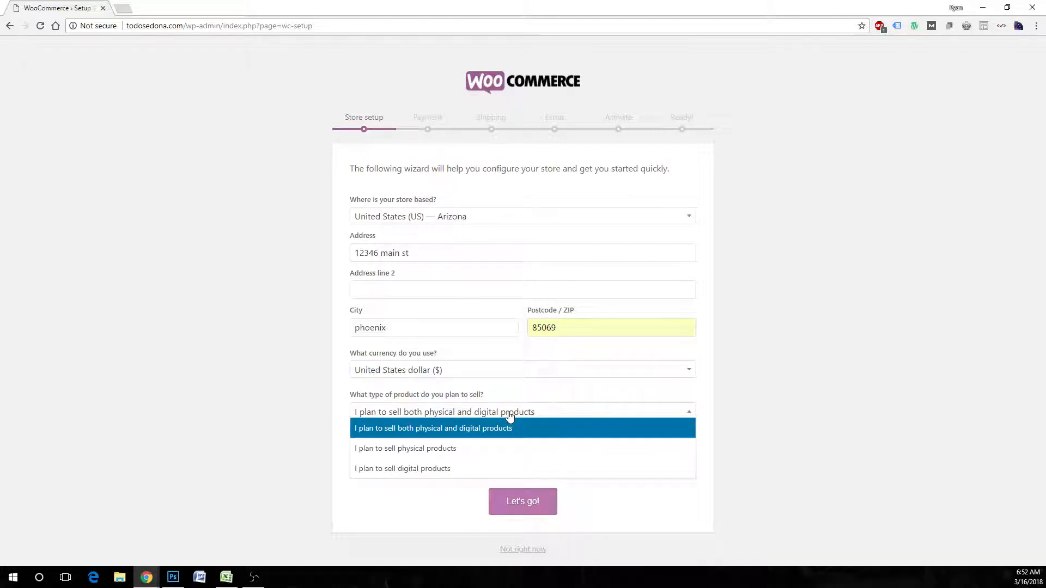
left_click(489, 428)
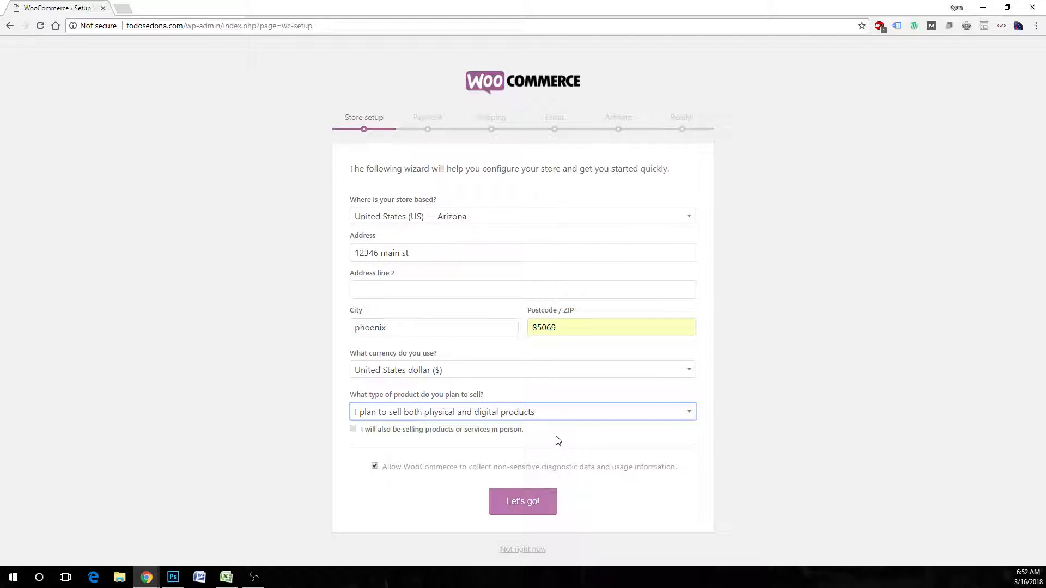
left_click(355, 430)
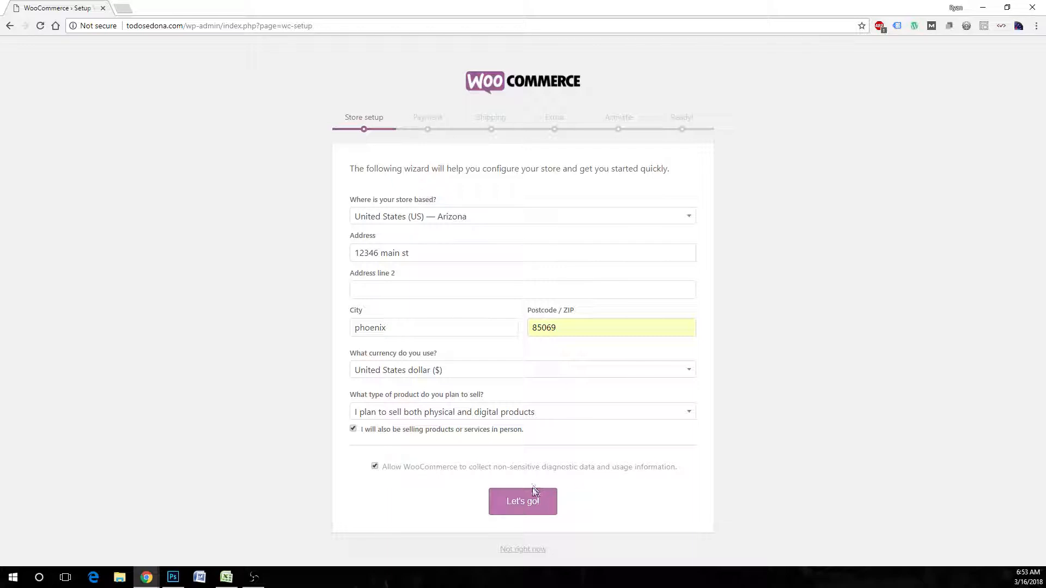
left_click(531, 502)
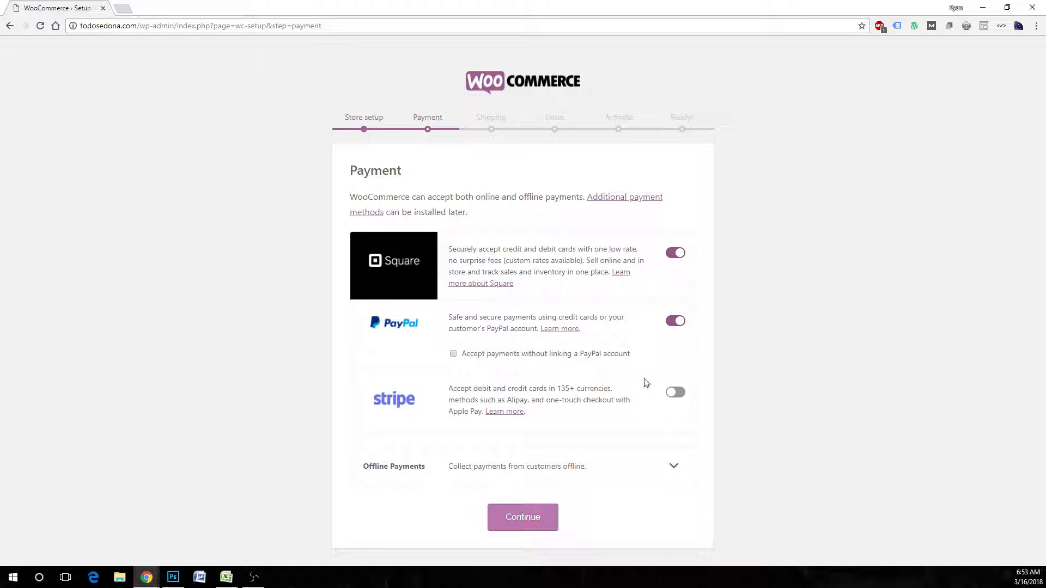
Step: Enable Stripe and disable Square among the store's payment methods
left_click(674, 394)
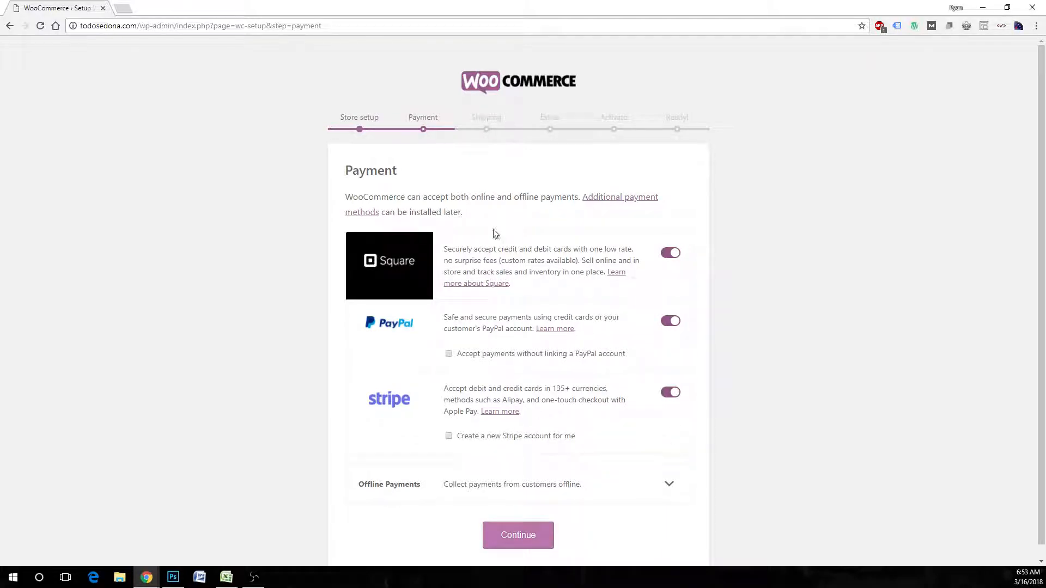
left_click(670, 252)
left_click(449, 354)
scroll(513, 361, "down", 2)
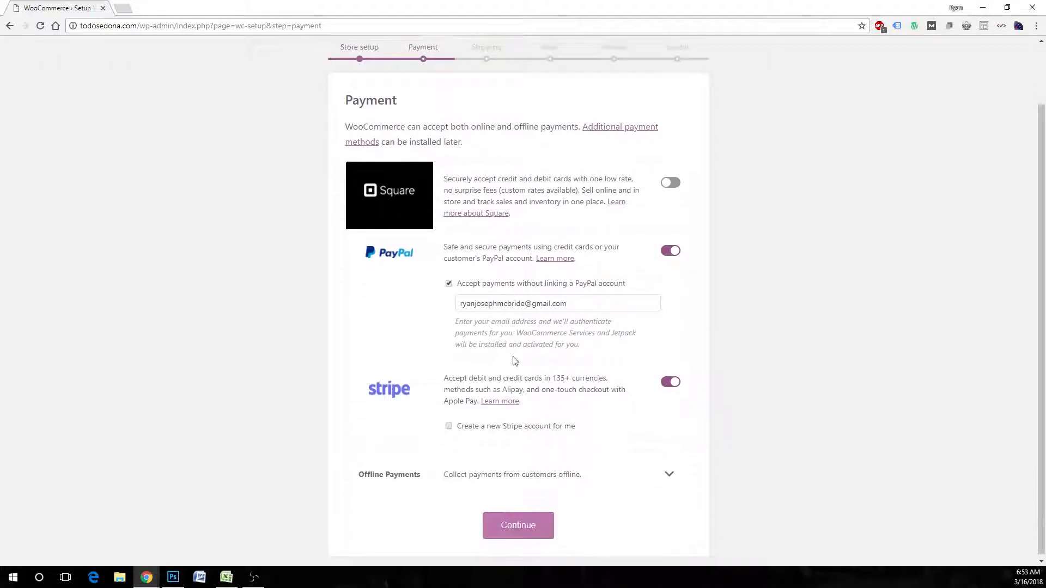
scroll(514, 362, "up", 2)
left_click(449, 354)
Step: Continue to the shipping setup, turn off shipping for both zones, set the weight unit to lbs, and submit the page
scroll(547, 351, "down", 1)
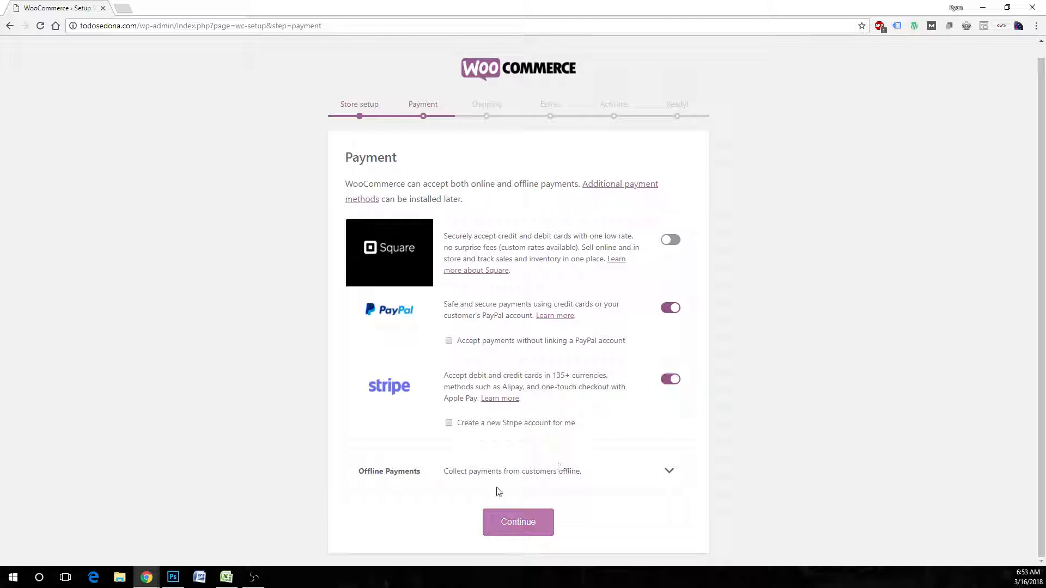
left_click(520, 521)
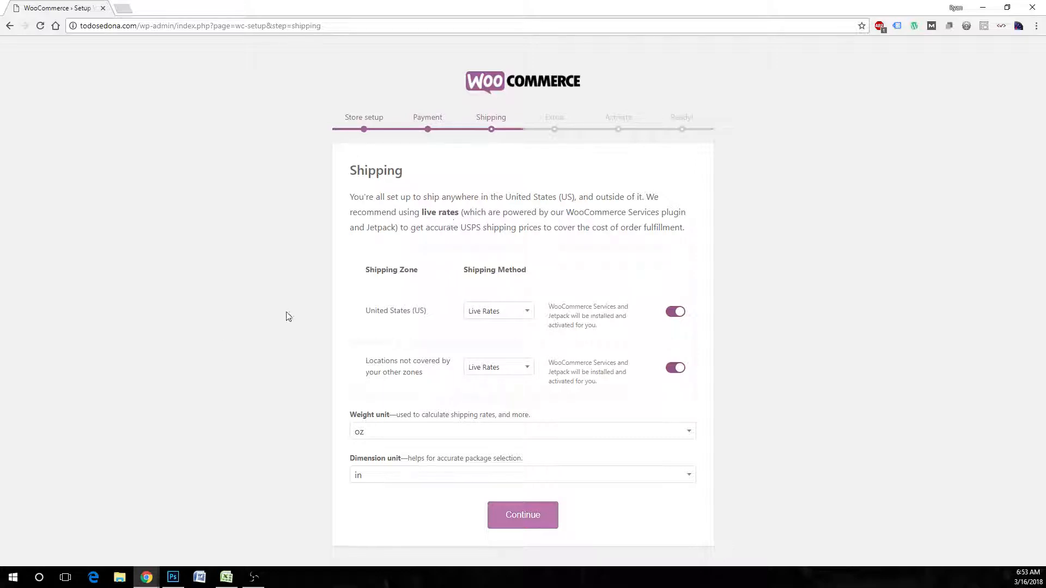
left_click(673, 313)
left_click(673, 369)
left_click(397, 433)
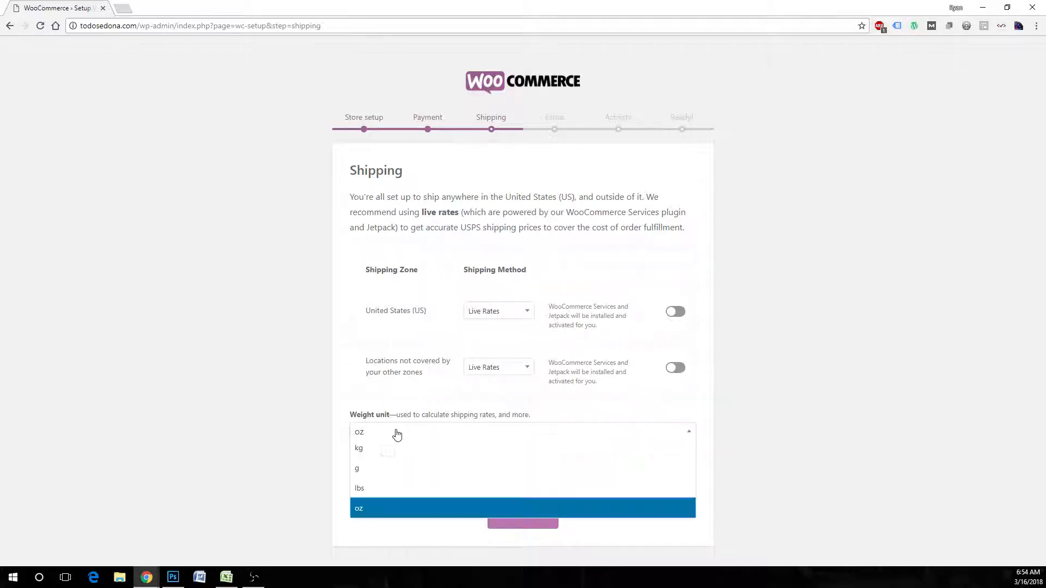
left_click(366, 492)
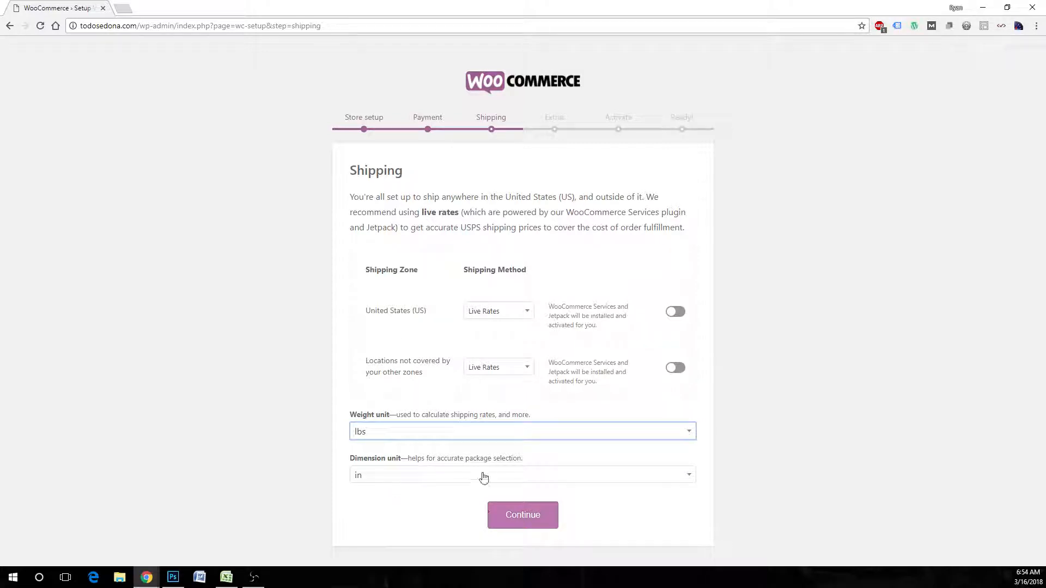
left_click(544, 521)
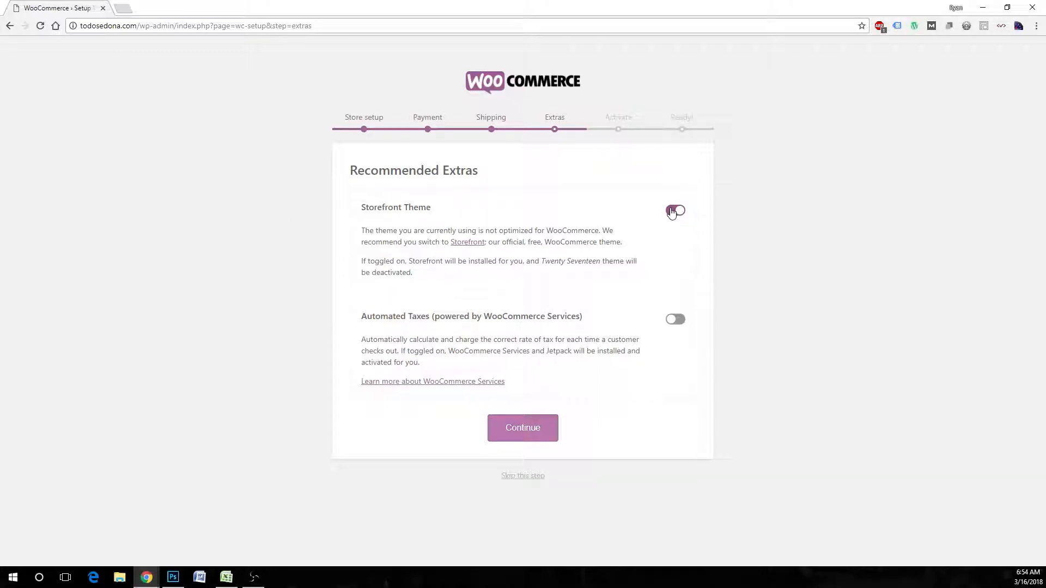
Step: Turn off the Storefront Theme in the recommended extras and continue the wizard
left_click(674, 210)
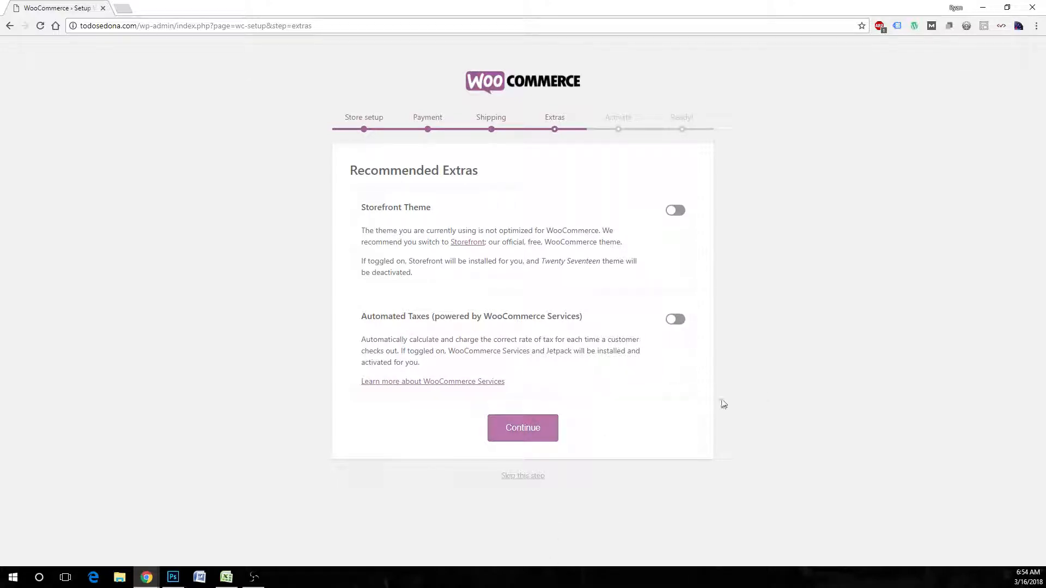
left_click(521, 431)
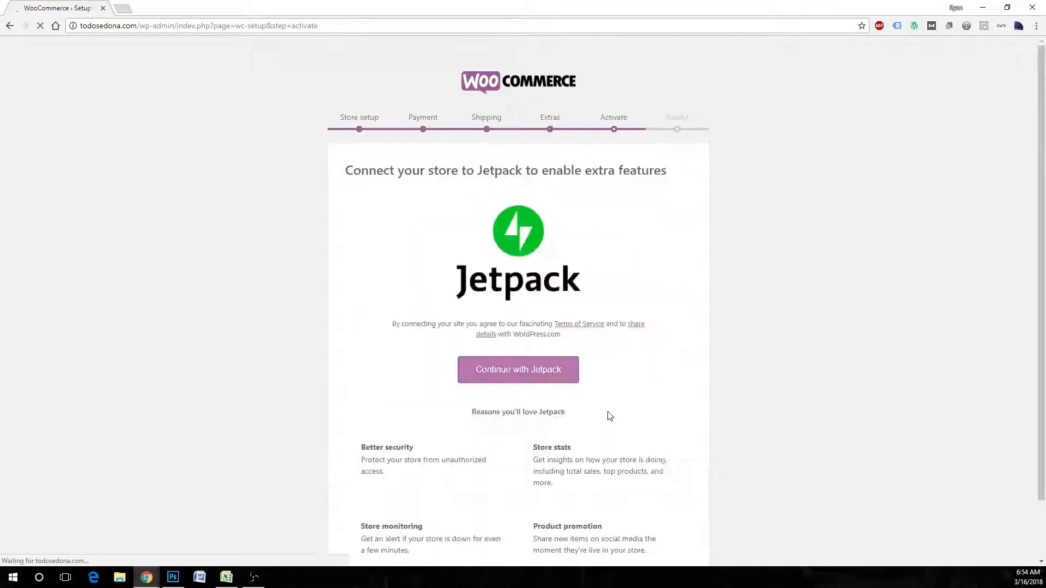
Step: Skip connecting the store to Jetpack and return to the WordPress dashboard
scroll(493, 228, "down", 1)
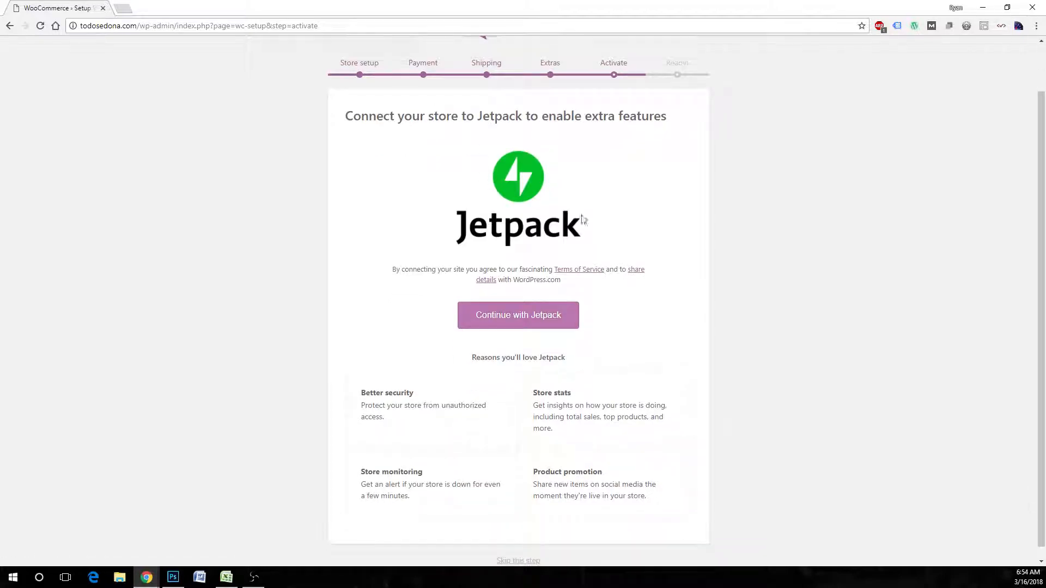
scroll(582, 219, "down", 1)
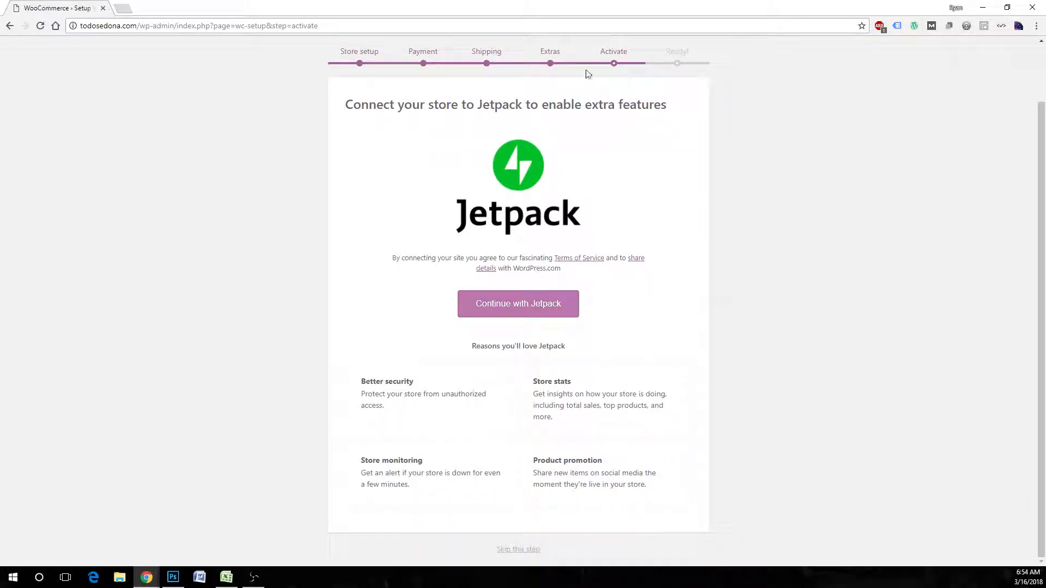
left_click(525, 552)
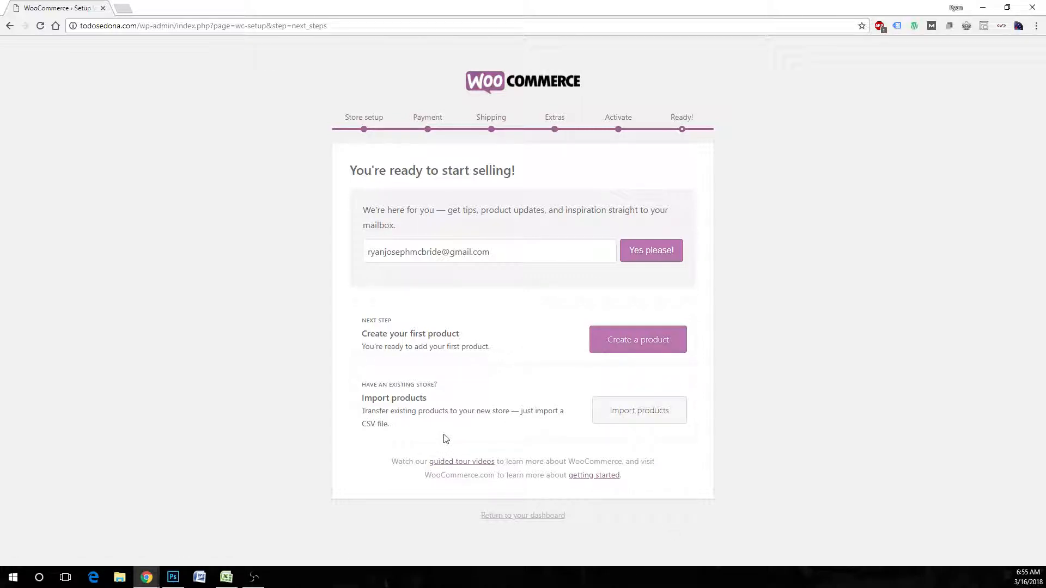
left_click(523, 517)
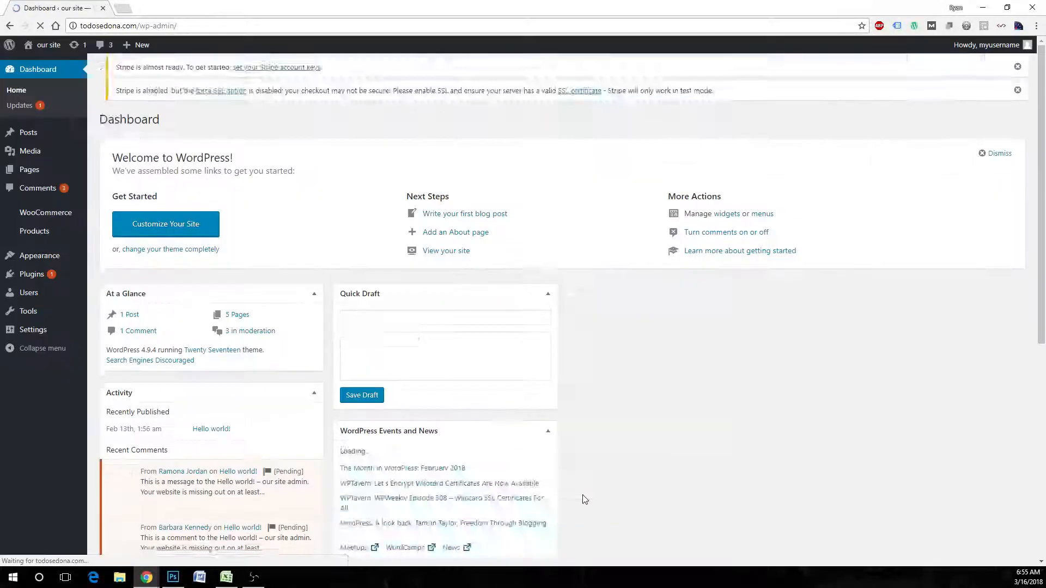